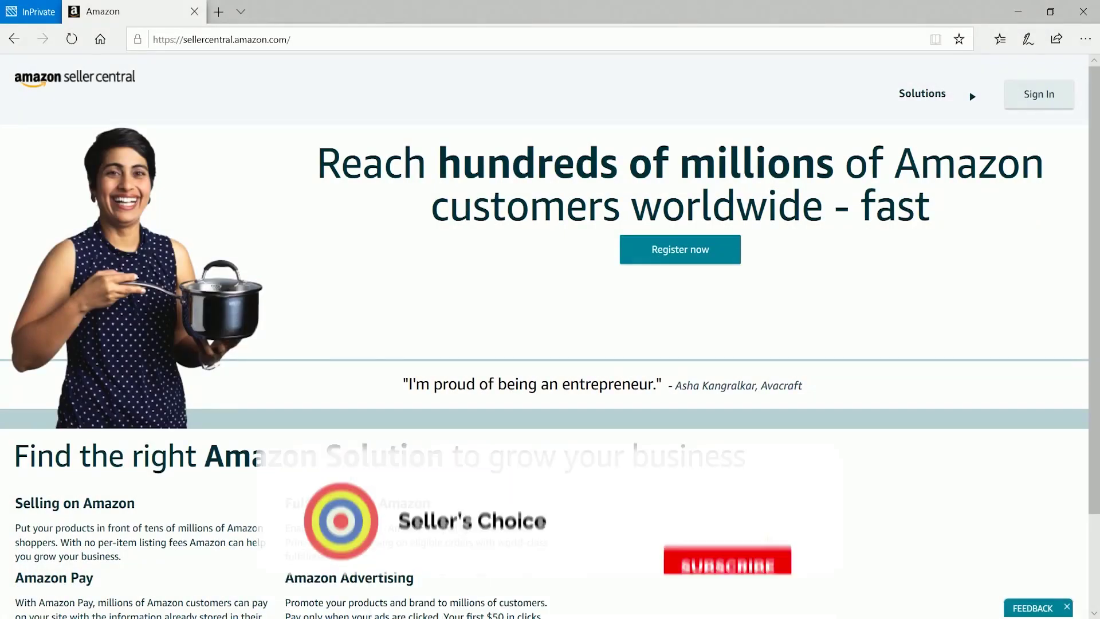
Step: Sign in to the seller account to reach the Seller Central home dashboard
click(1032, 96)
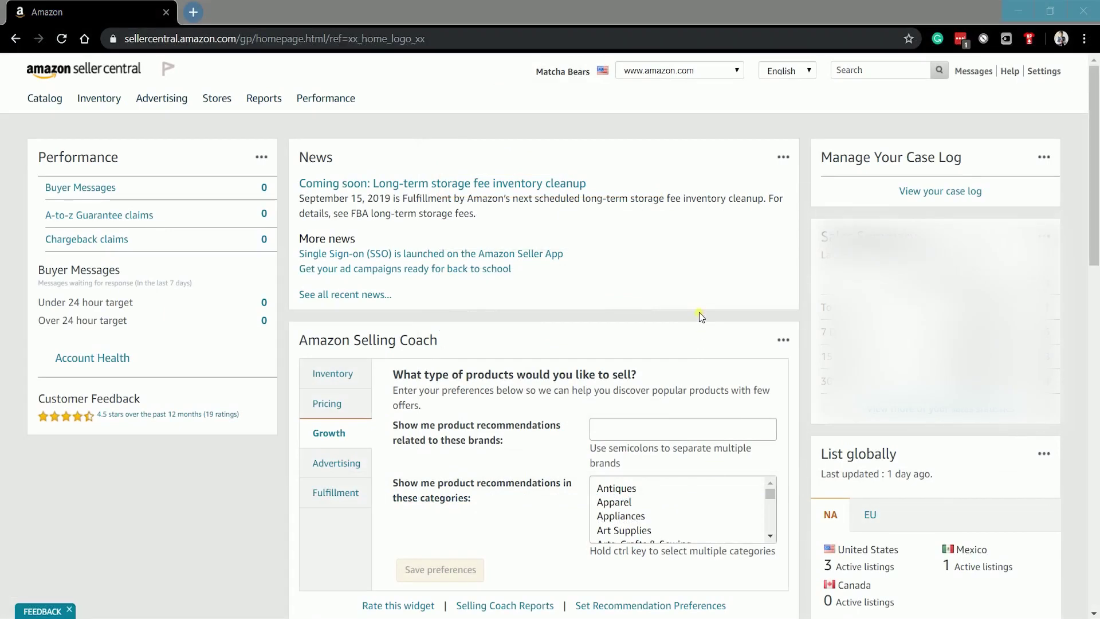
Step: Bring up the seller Help hub from the header
click(695, 314)
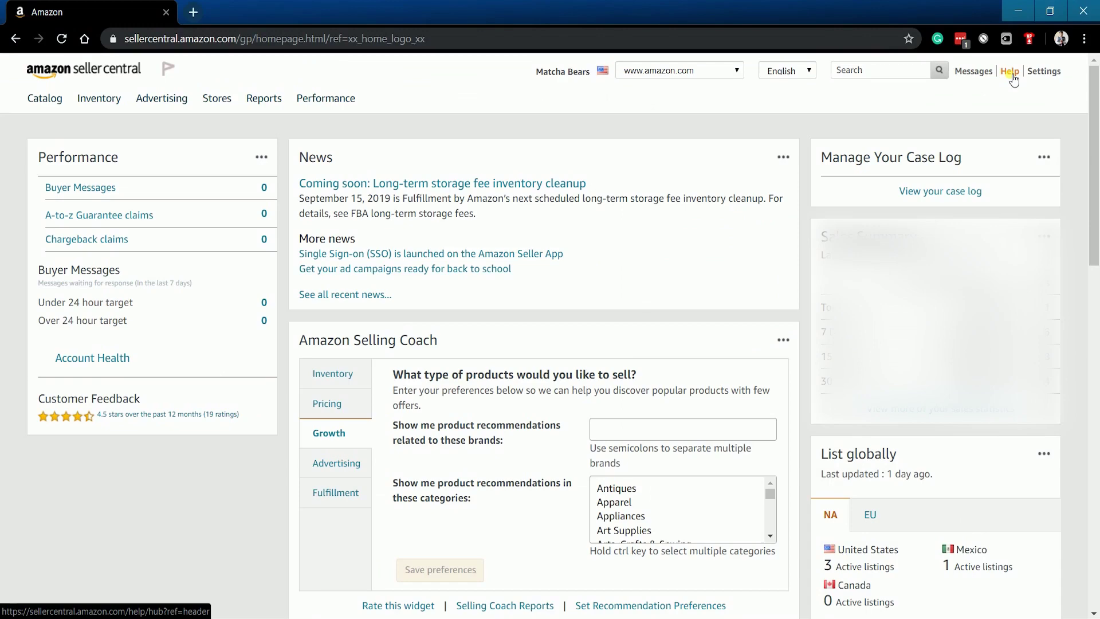
click(1011, 76)
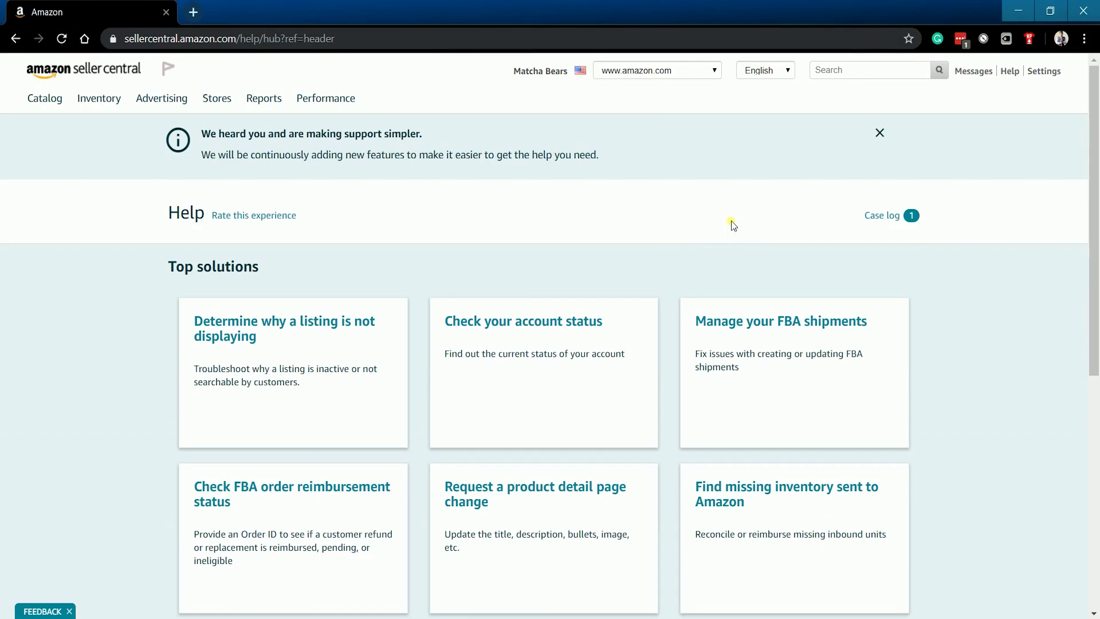
scroll(356, 290, down, 1)
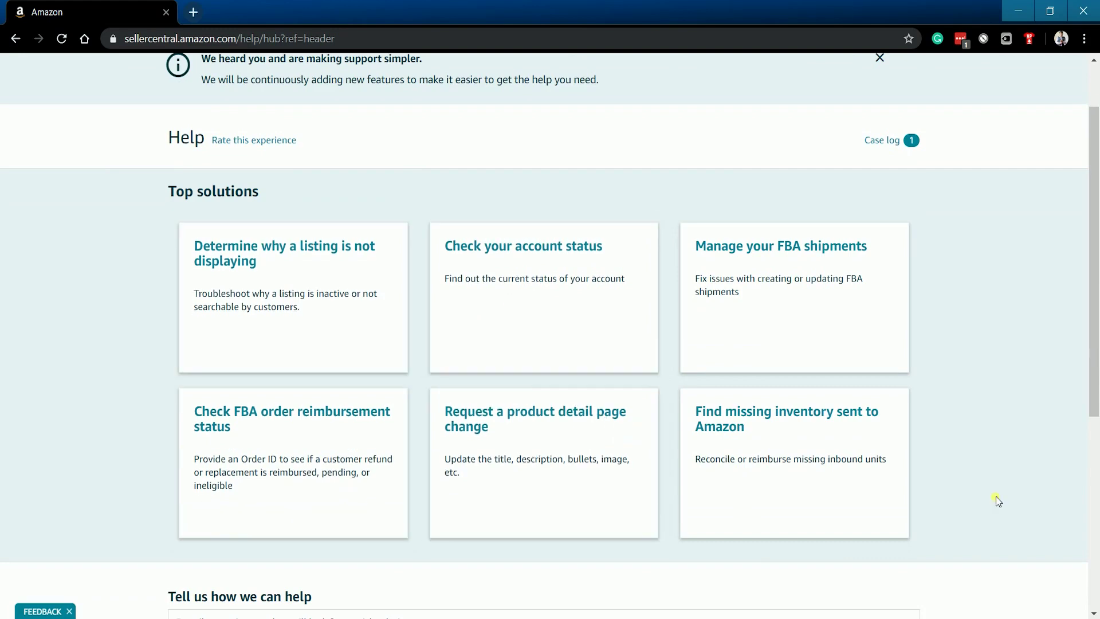
scroll(1017, 497, down, 3)
scroll(1016, 496, down, 1)
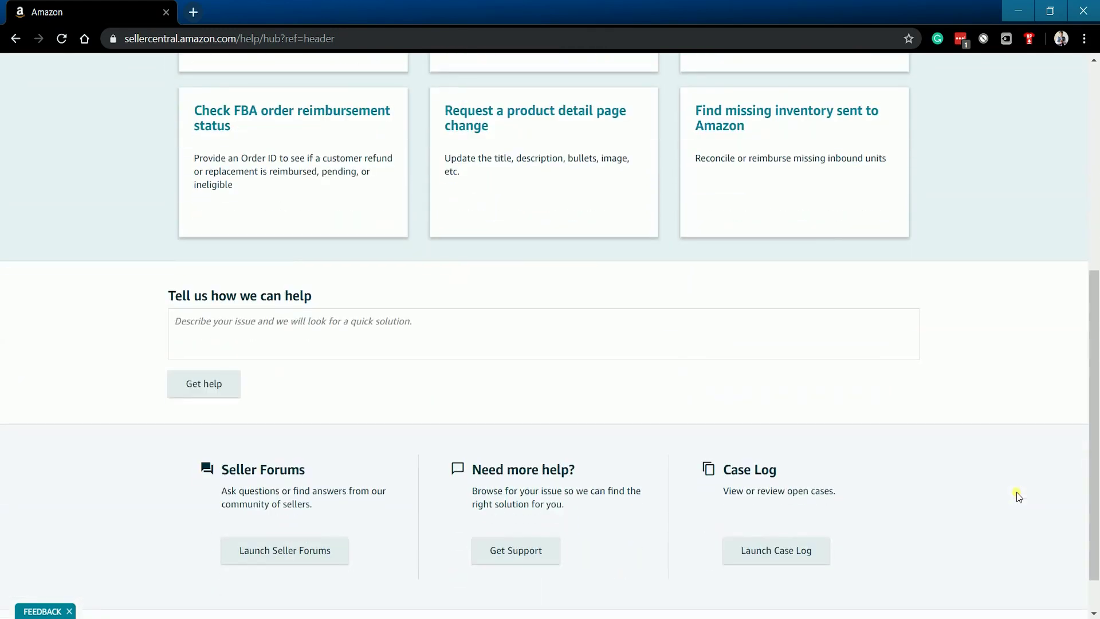
scroll(1017, 496, down, 1)
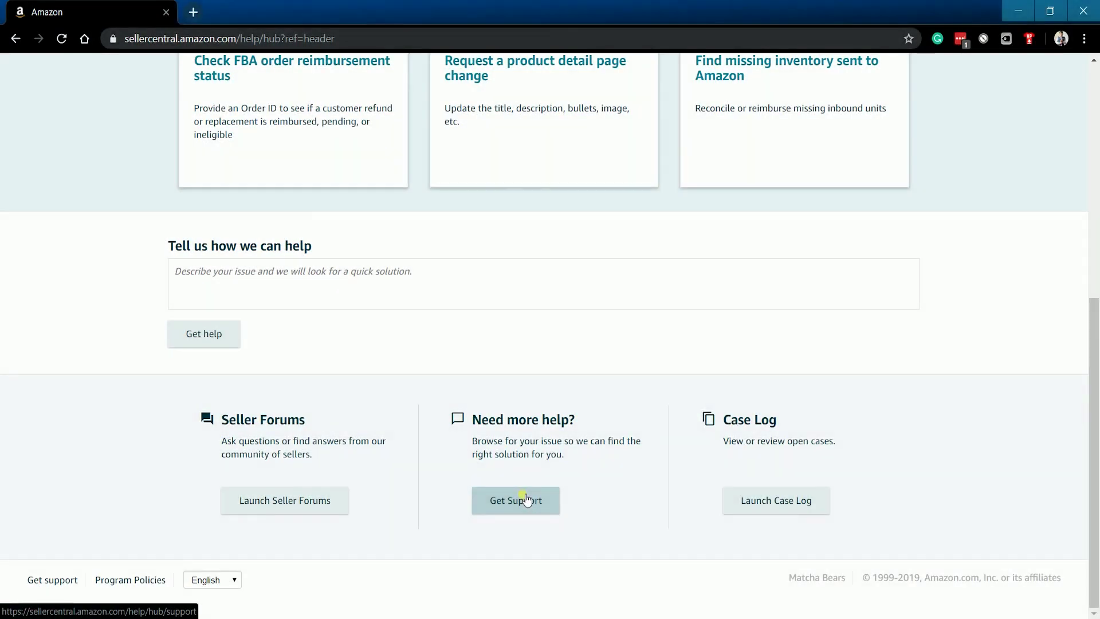
Step: Request support under Advertising and Stores, Sponsored Brands, Campaign Management
click(527, 501)
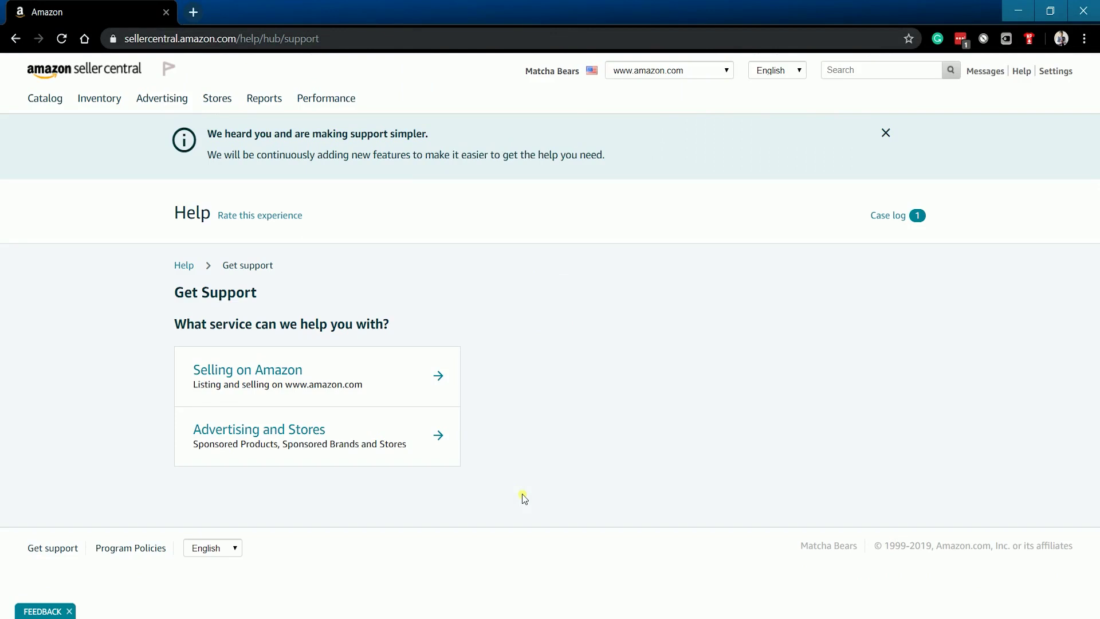
click(374, 443)
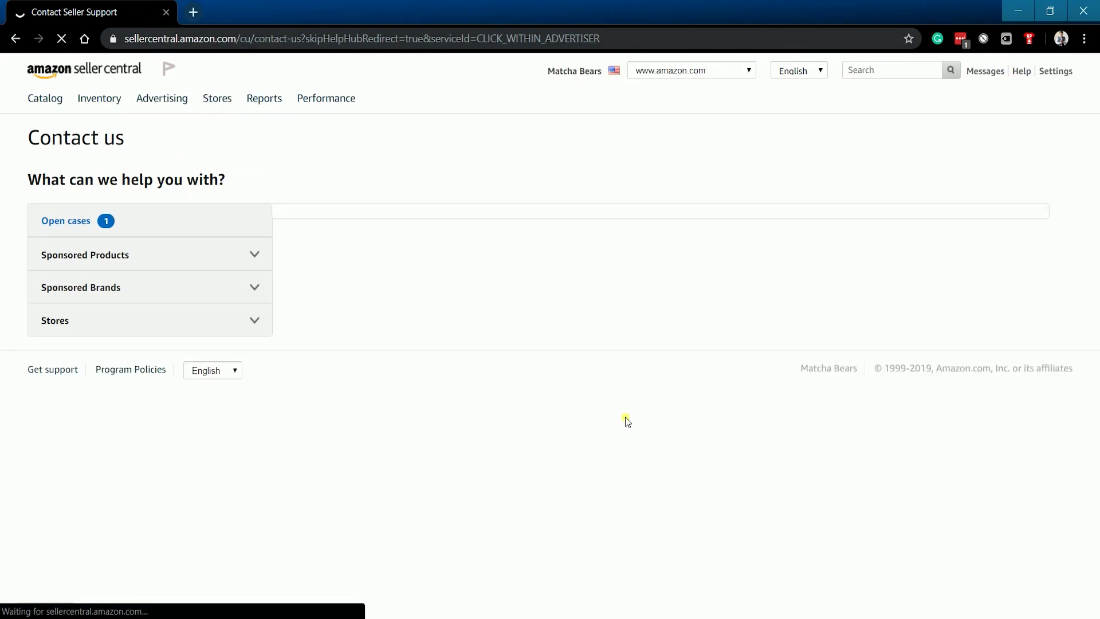
click(268, 256)
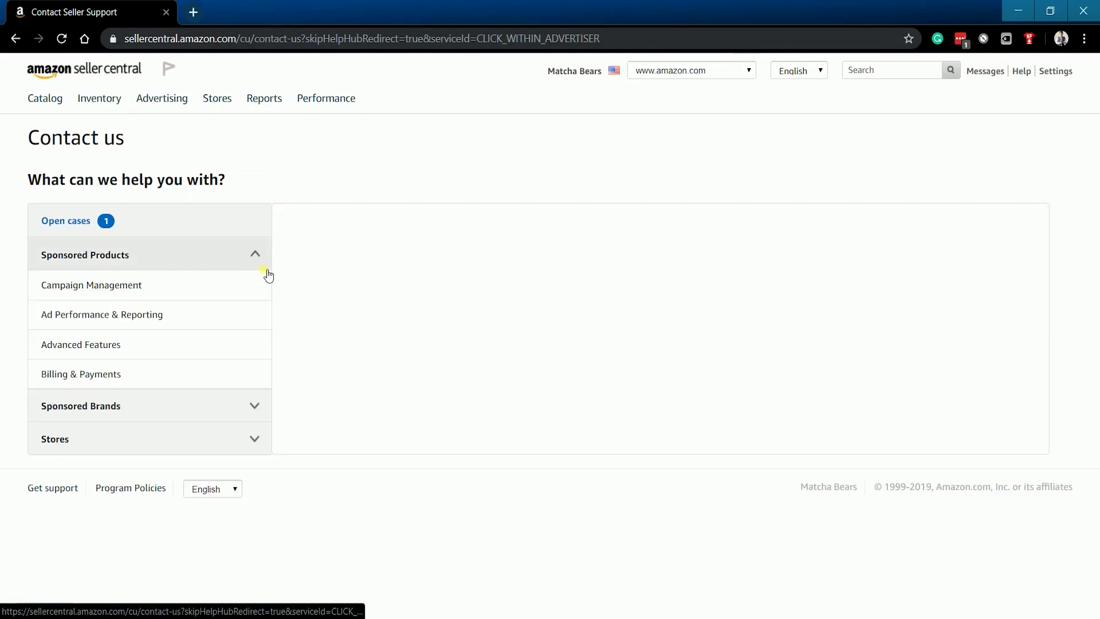
click(249, 405)
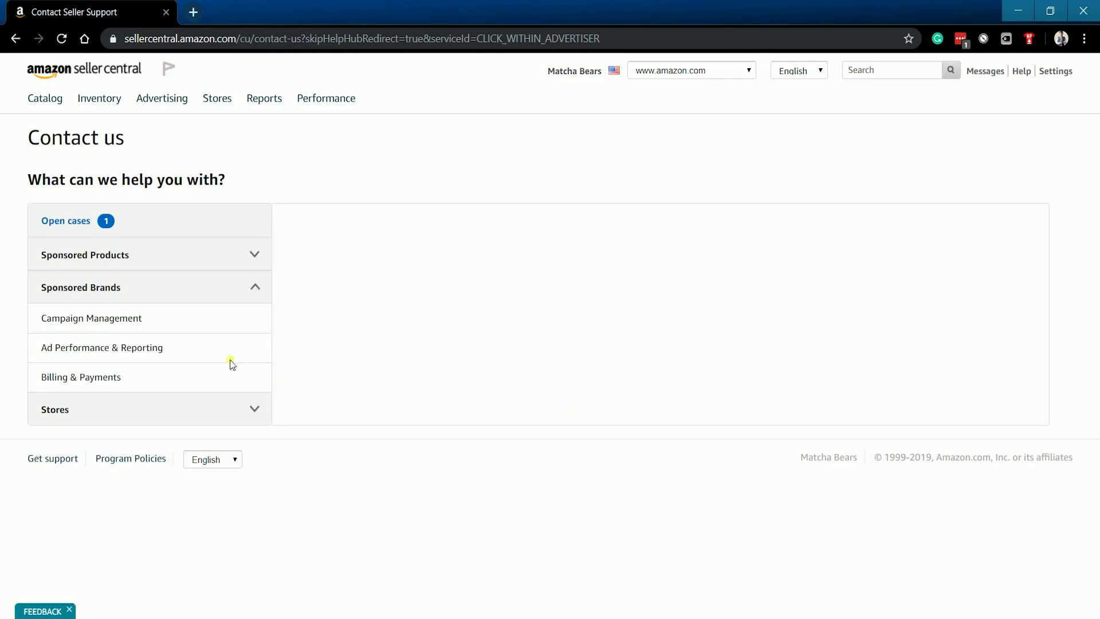
click(104, 324)
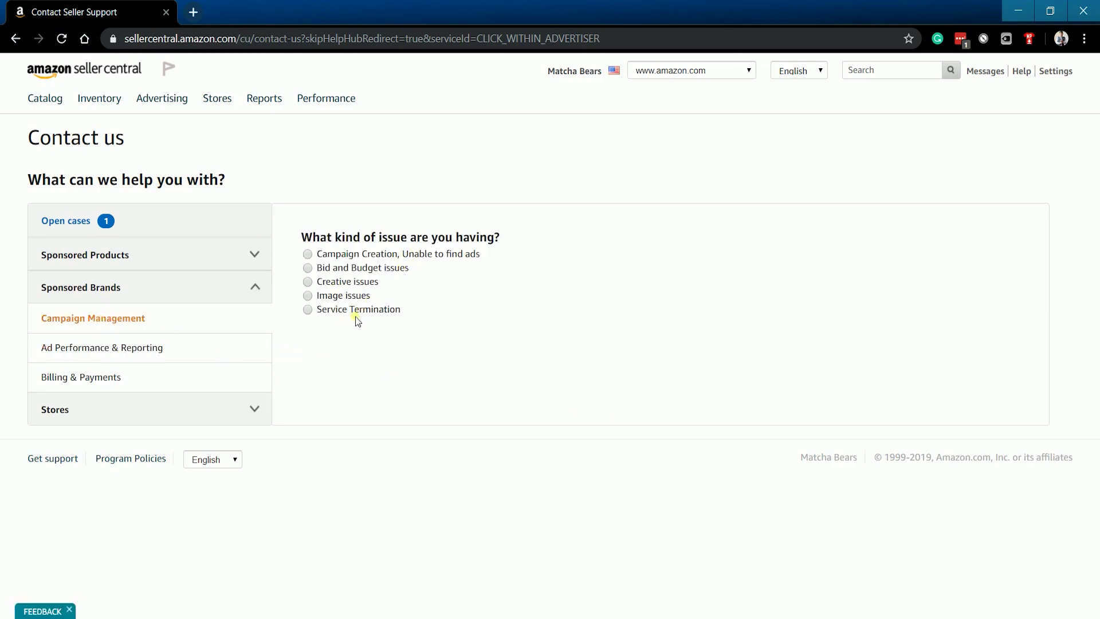
Step: Mark the case as an Image issue and begin the issue description
click(344, 297)
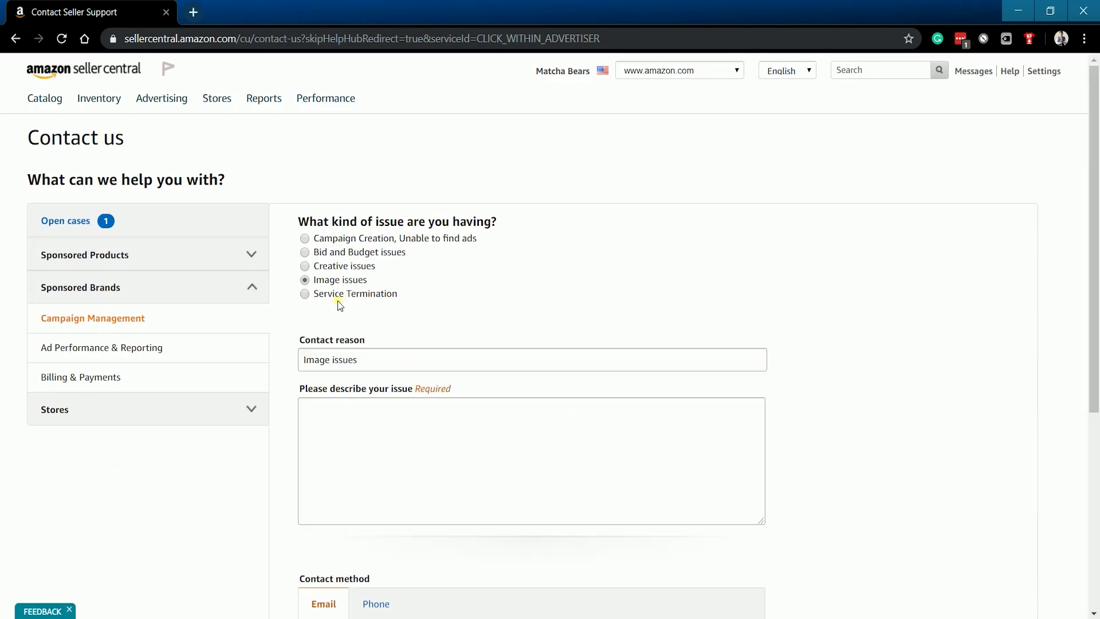
click(568, 446)
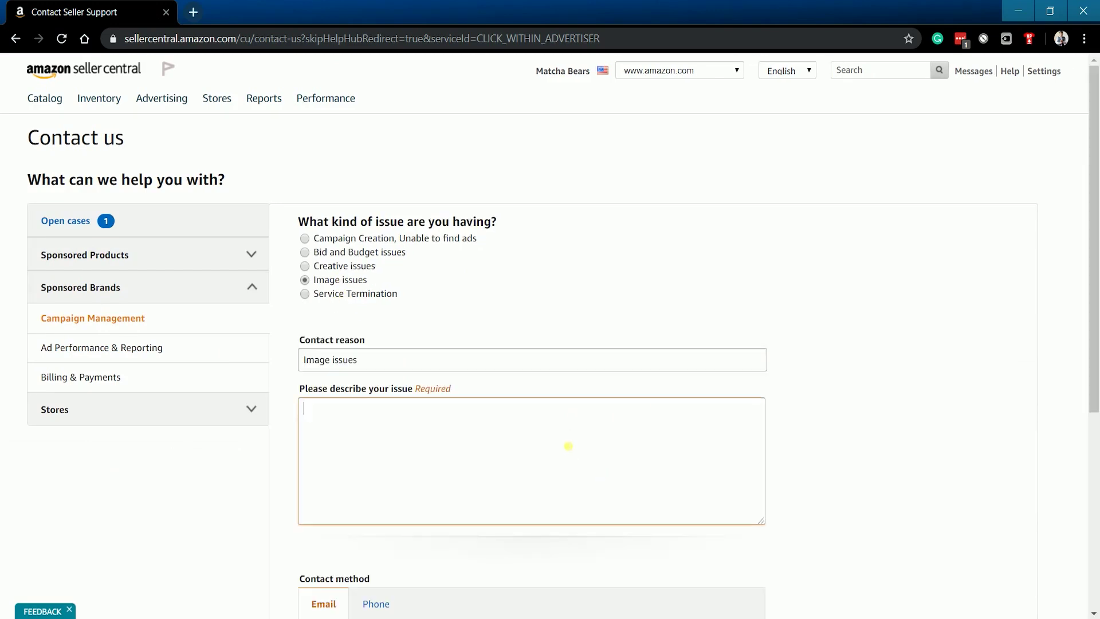
scroll(568, 446, down, 1)
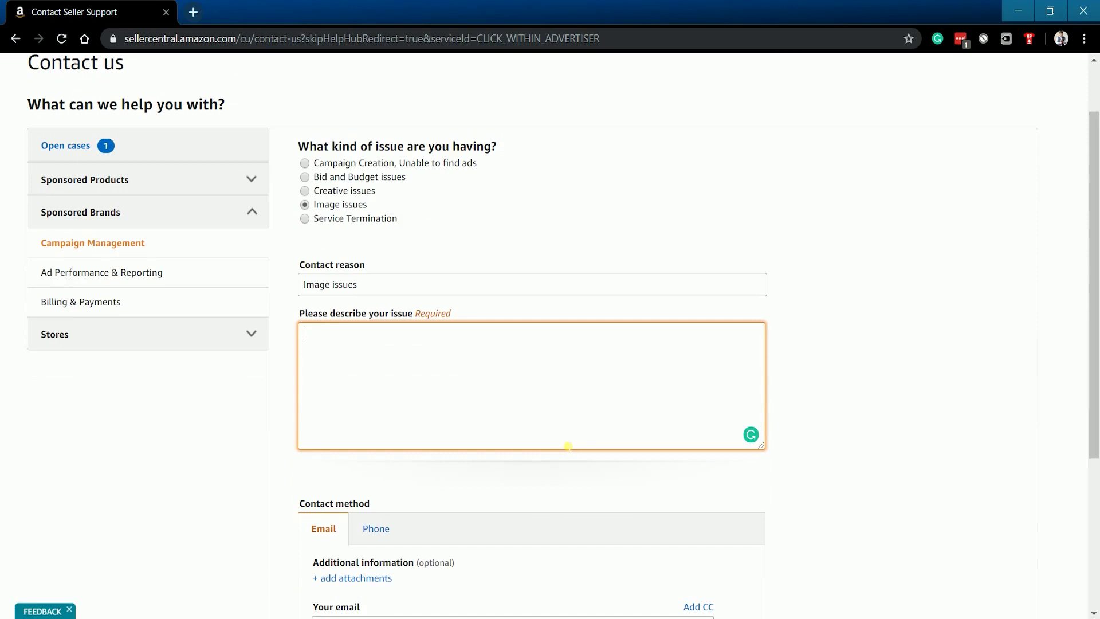
text(Just describe your issue here.)
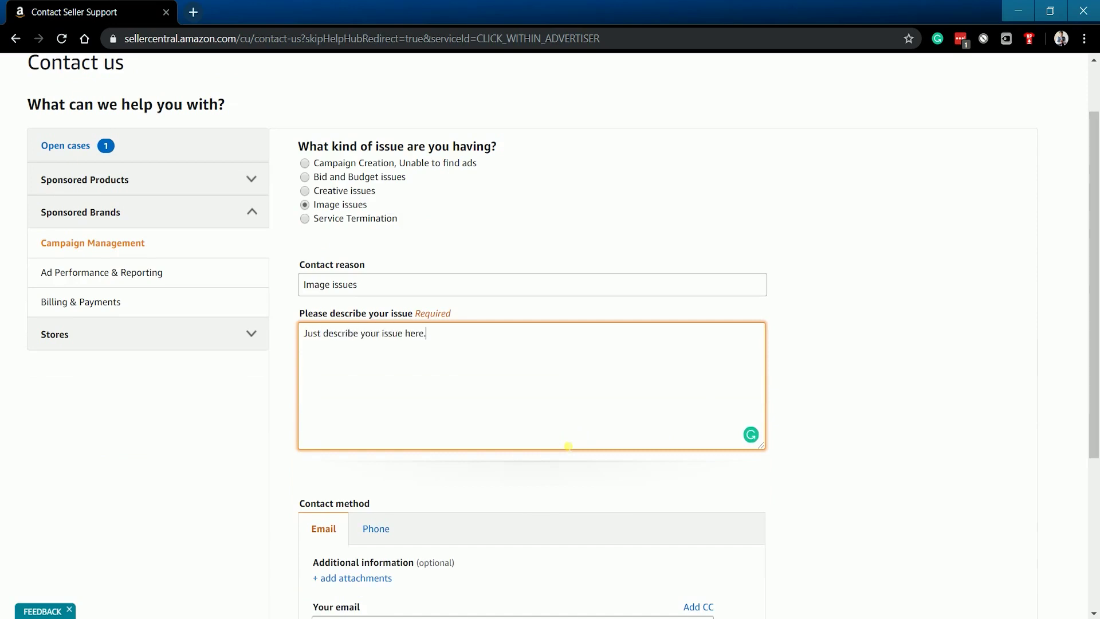
scroll(912, 318, down, 1)
scroll(910, 317, down, 2)
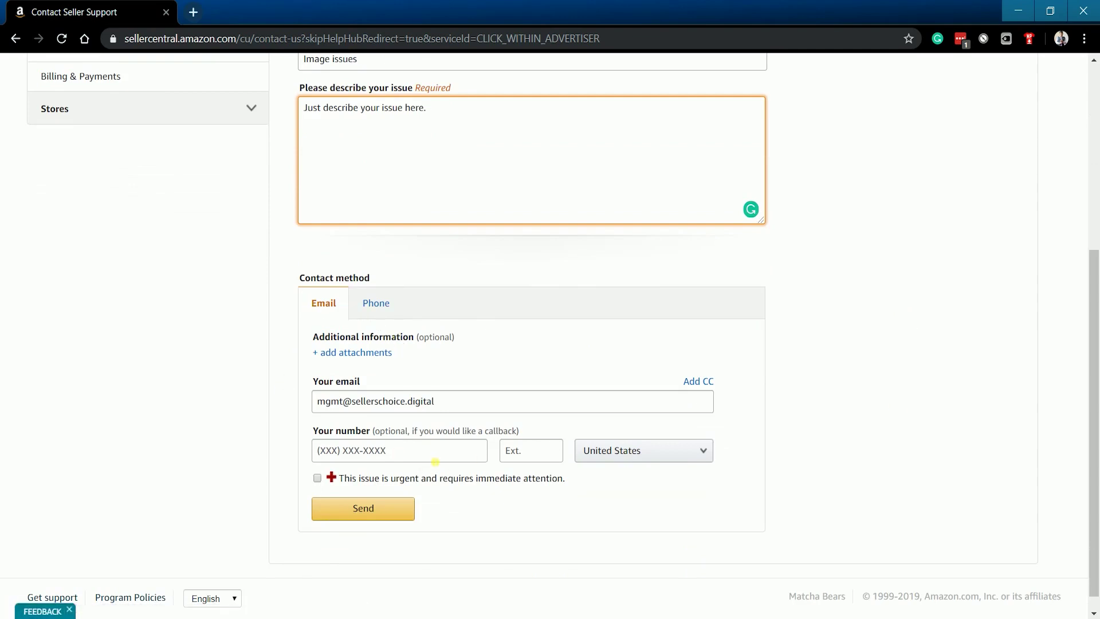
Step: Try attaching a file, then enter the callback phone field and mark the issue urgent
click(435, 462)
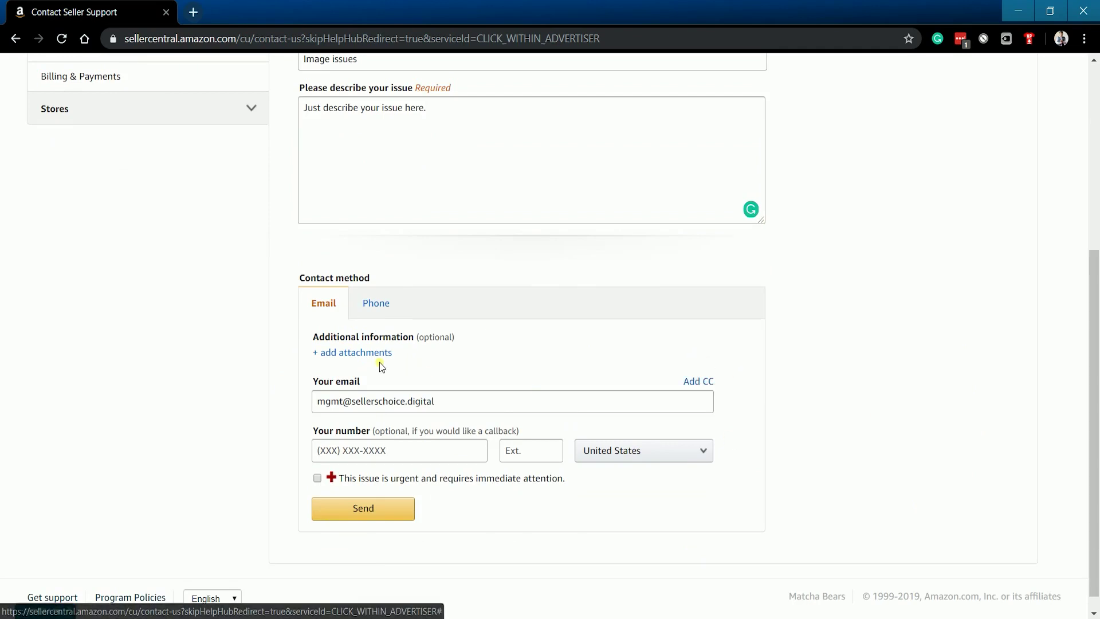
click(376, 348)
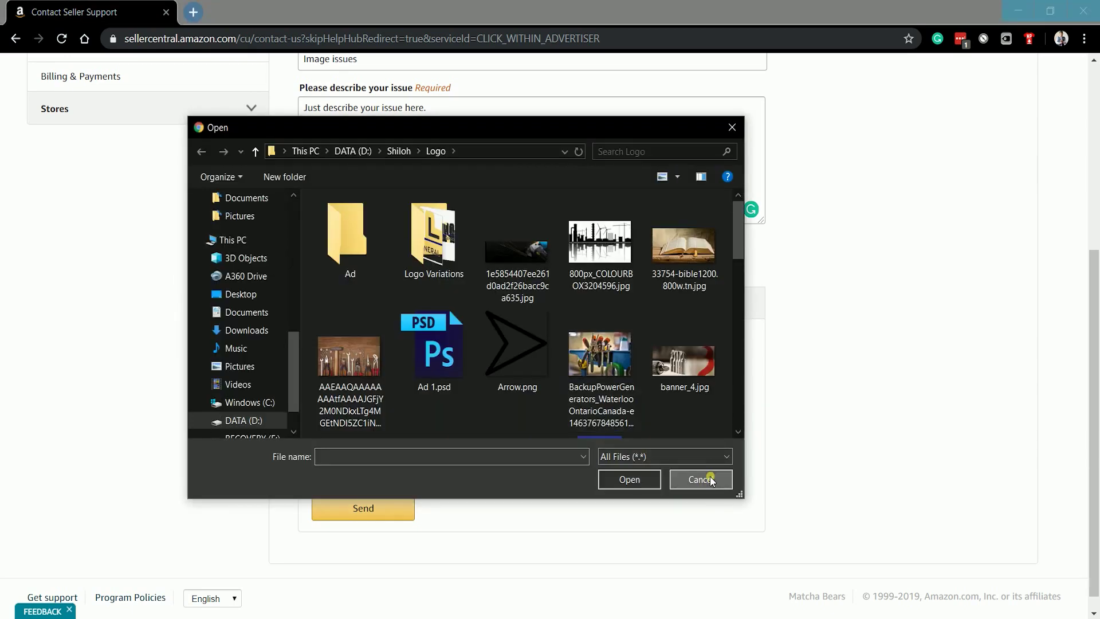
click(700, 479)
click(436, 459)
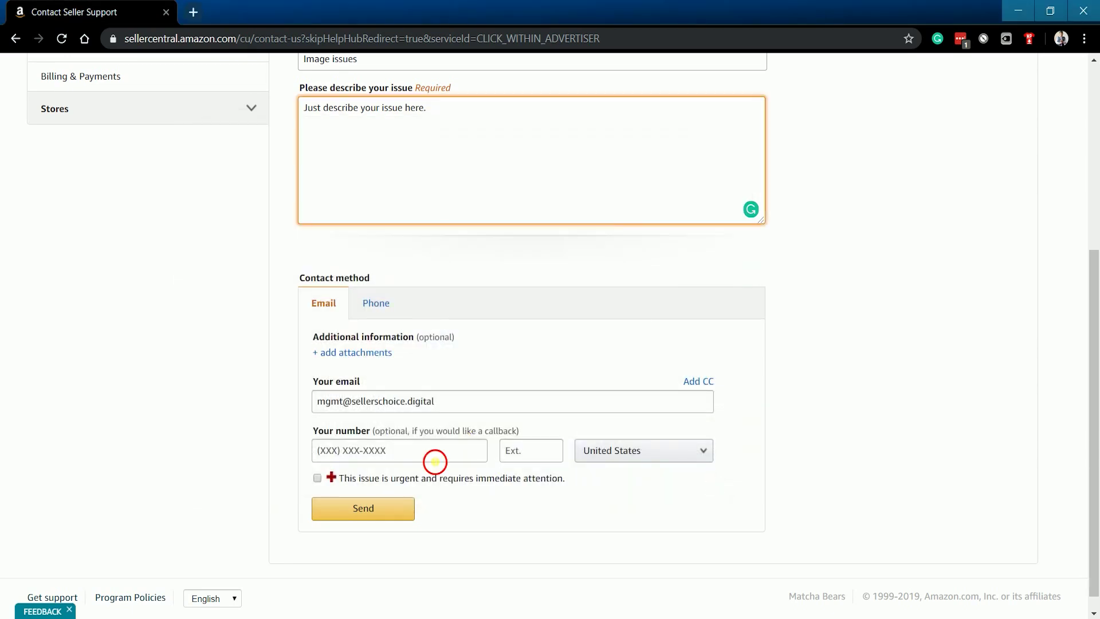
click(471, 497)
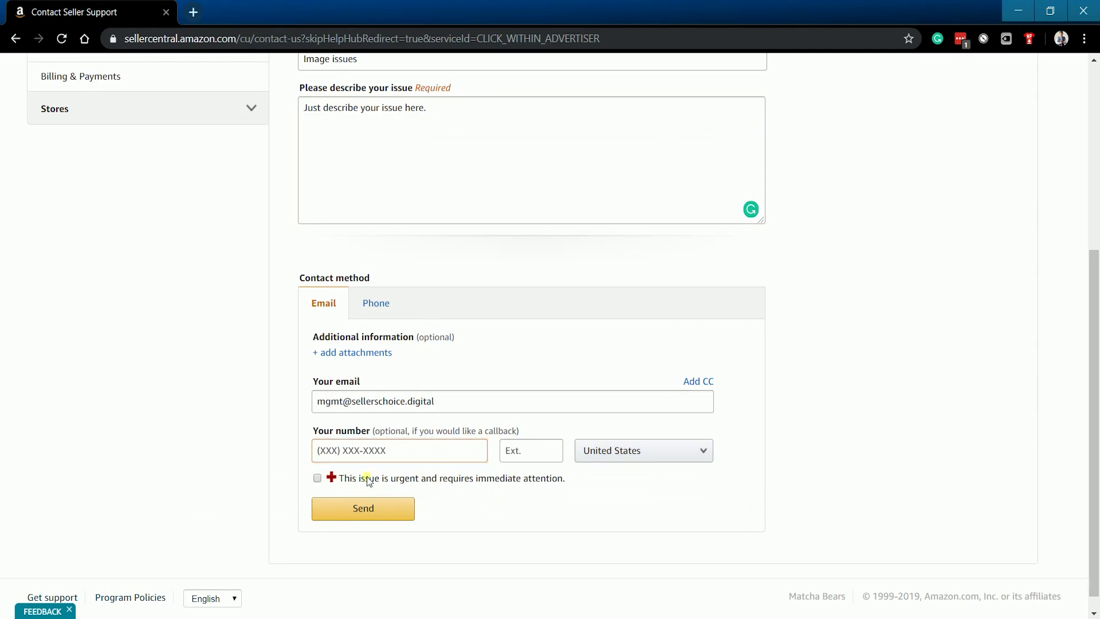
click(316, 478)
Step: Try the phone callback method with urgent flag, then return the contact method to email
click(376, 307)
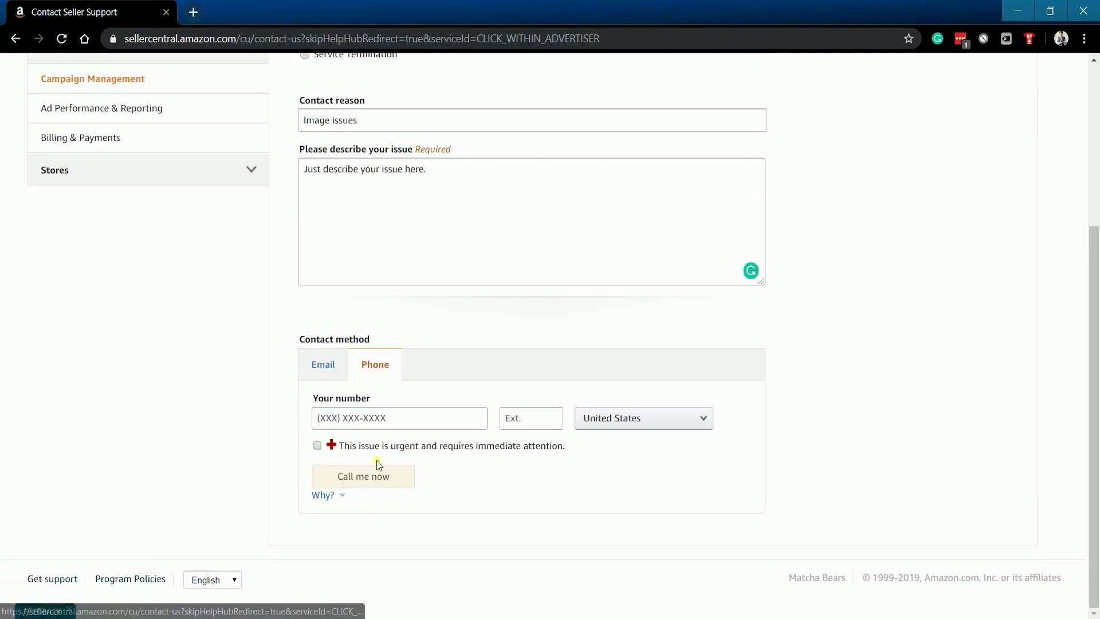
click(451, 425)
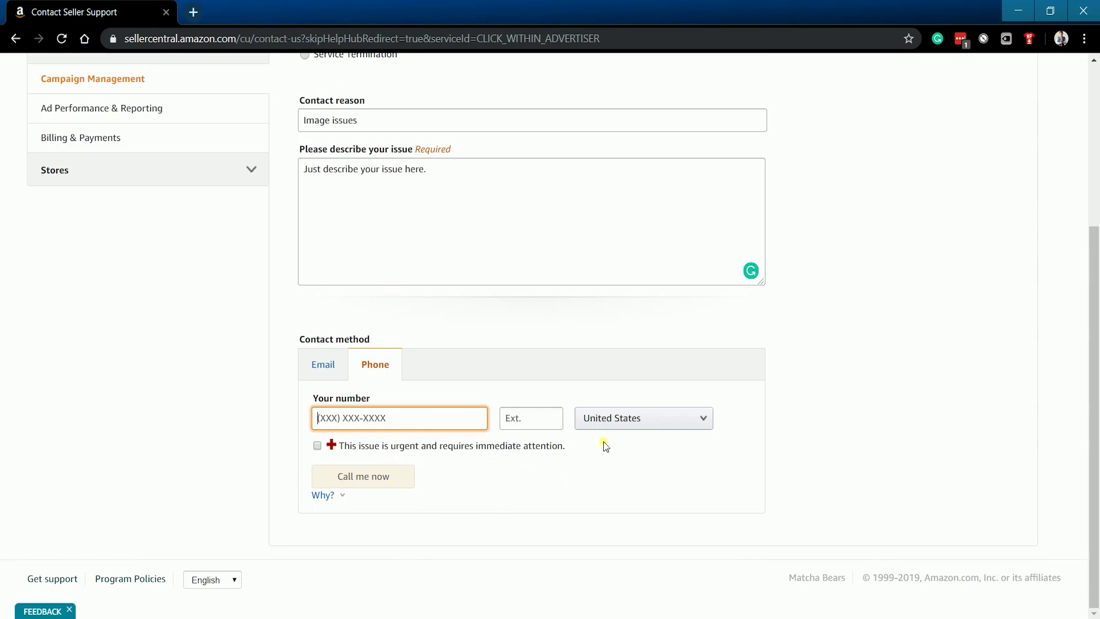
click(317, 445)
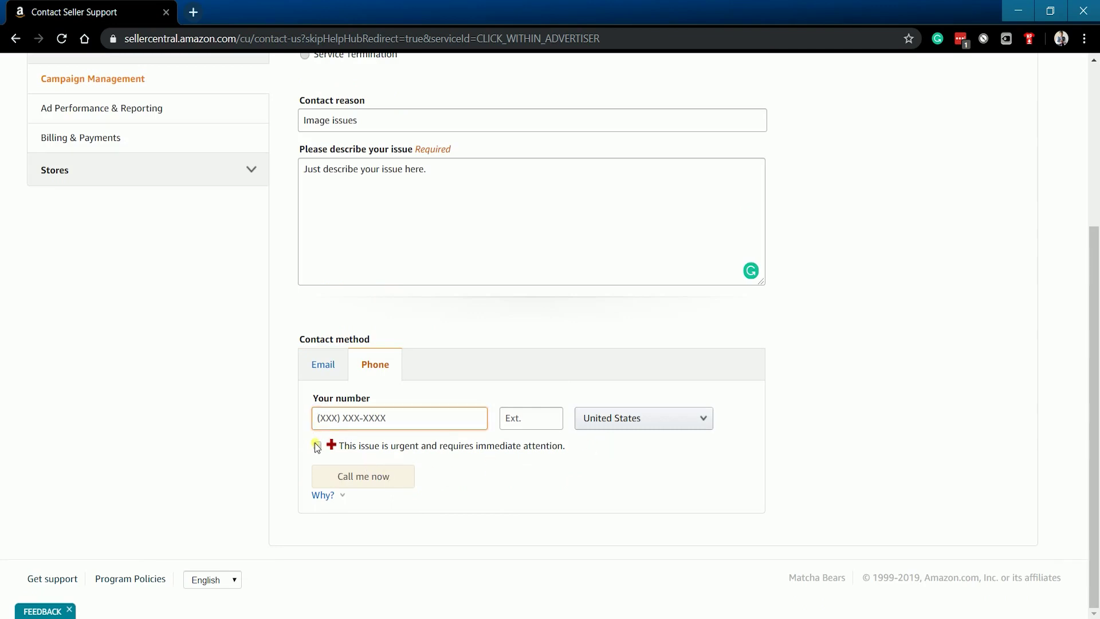
click(327, 367)
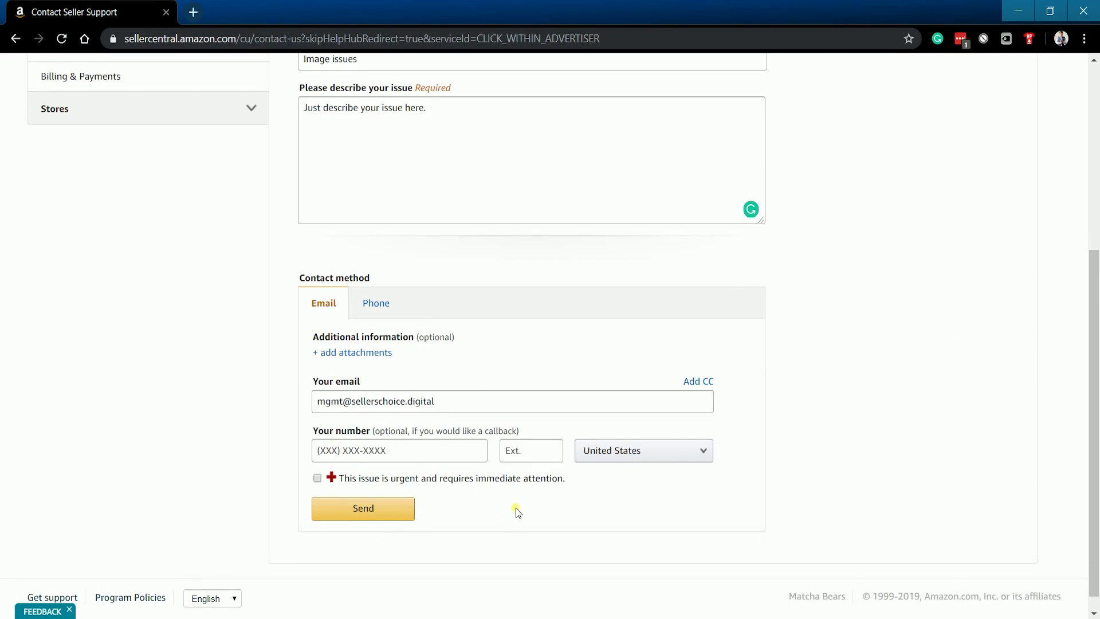
scroll(516, 508, up, 4)
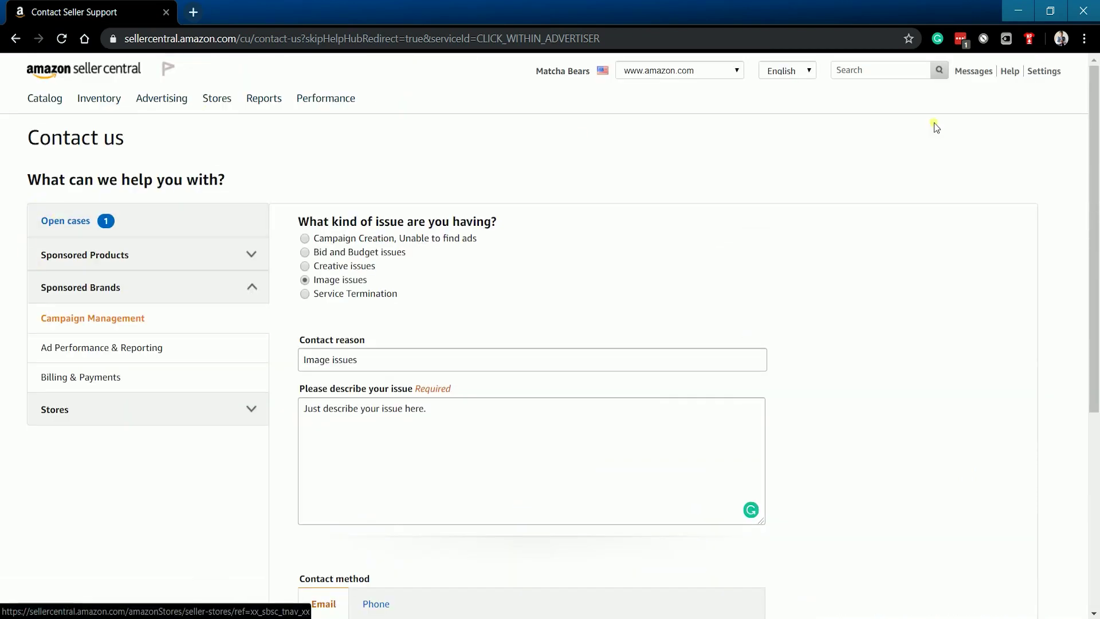
Step: Reach Your Case Log of past and pending support cases from the help page
click(1008, 72)
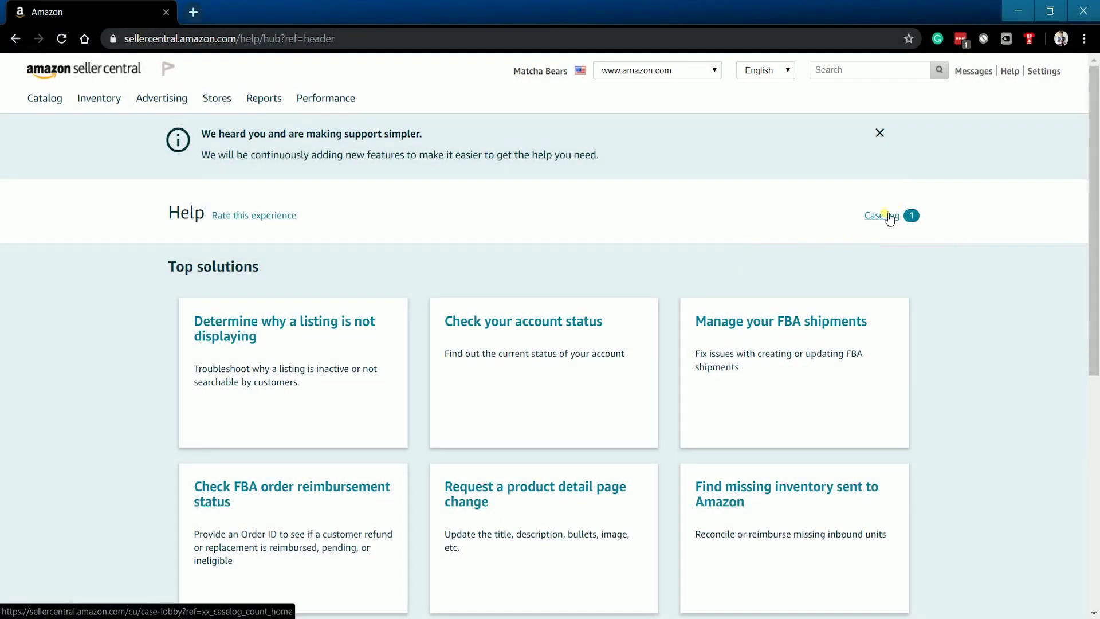
click(885, 215)
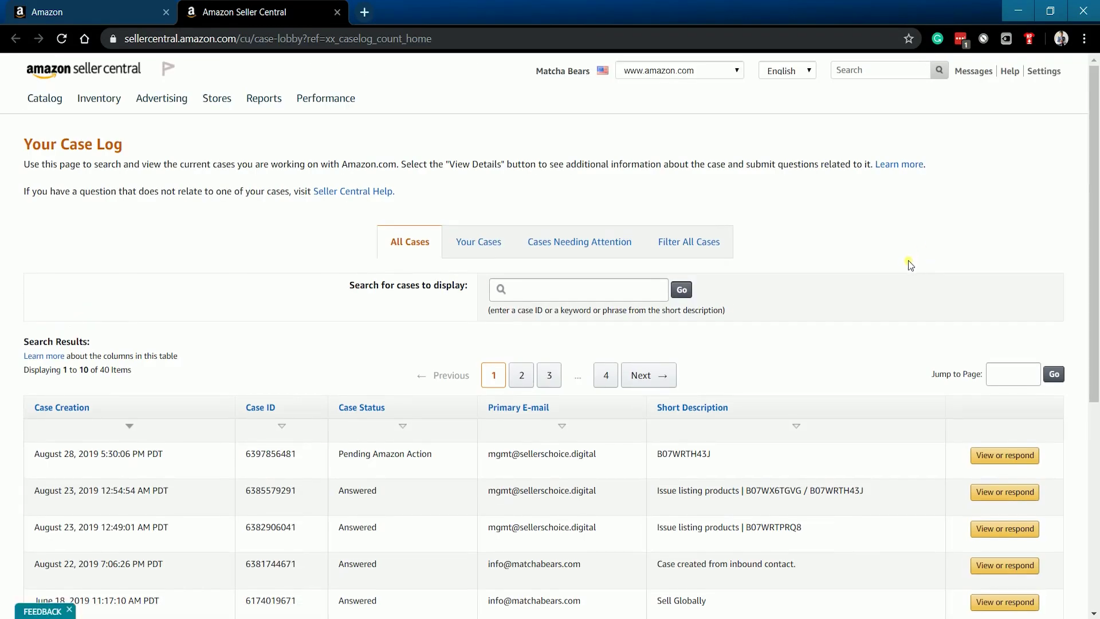
scroll(908, 265, down, 2)
scroll(907, 265, down, 1)
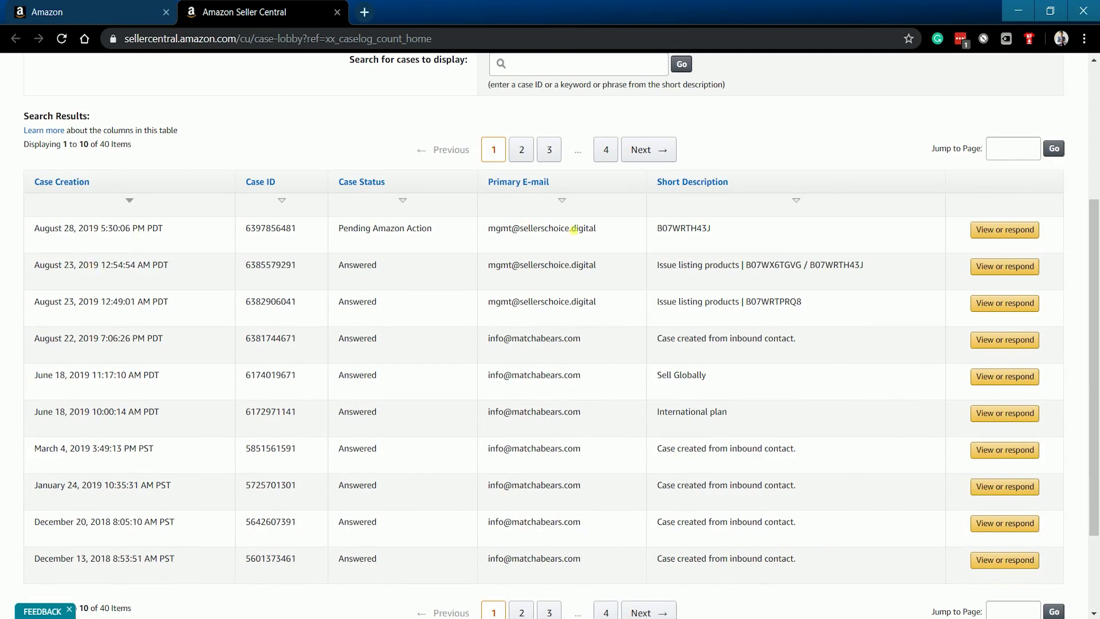
Step: View pending case B07WRTH43J and highlight the seller message timestamp, then clear it
click(1010, 230)
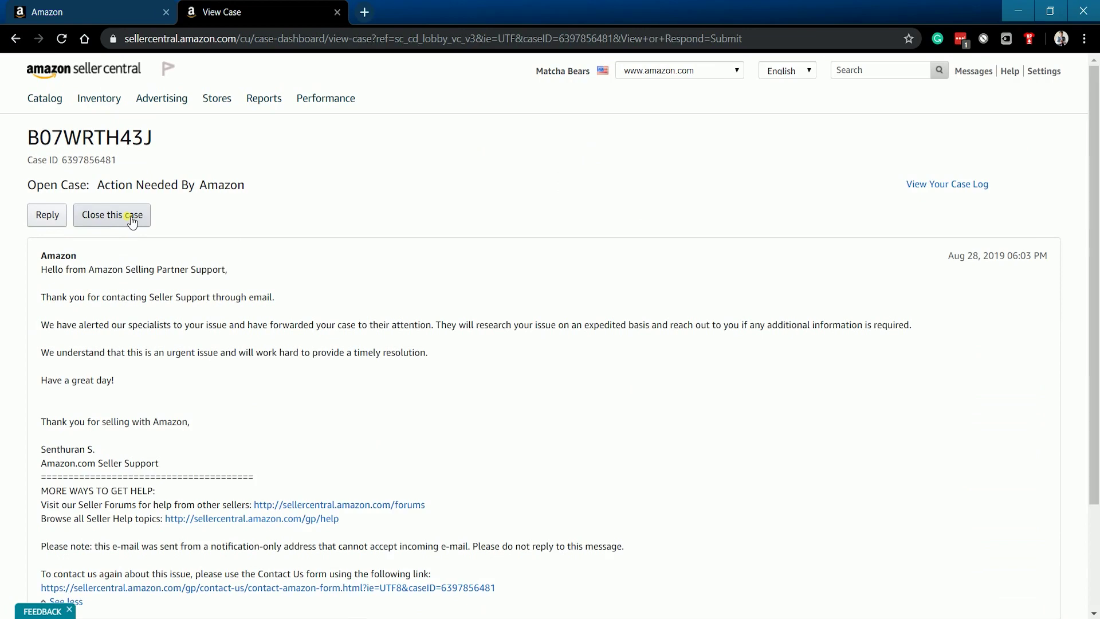
scroll(891, 472, down, 3)
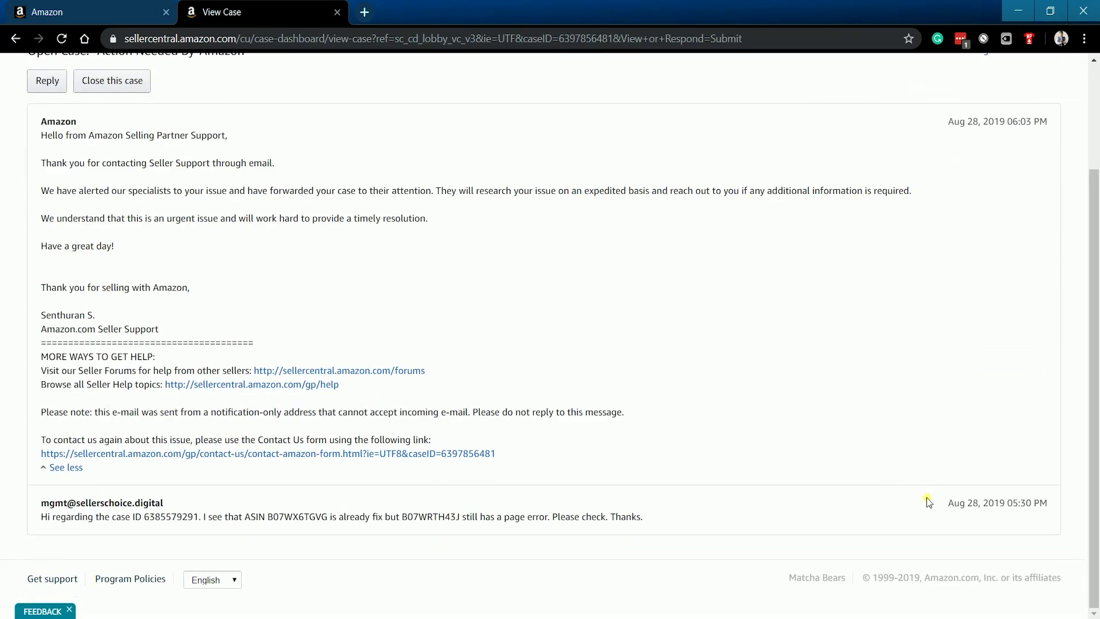
drag(1011, 512, 1050, 510)
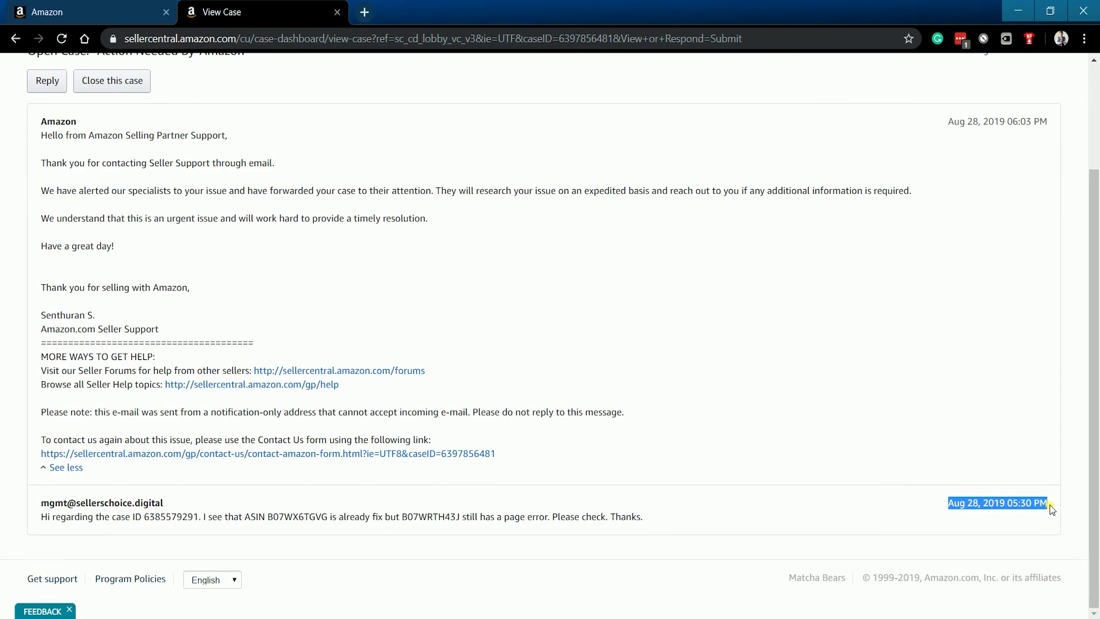
click(1020, 521)
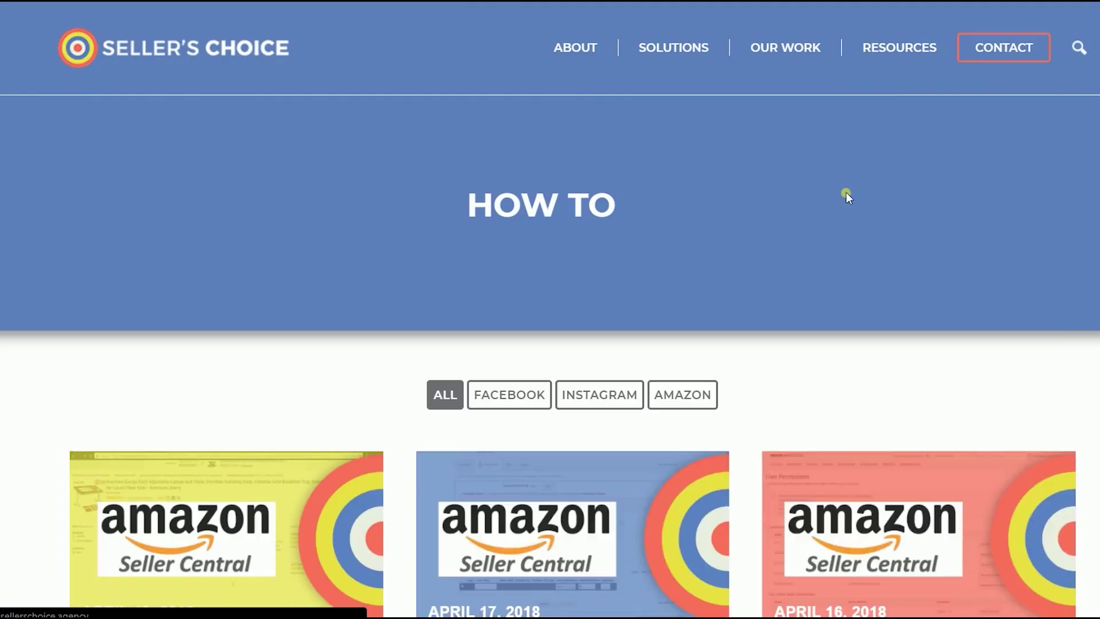
scroll(845, 196, down, 5)
scroll(837, 221, up, 5)
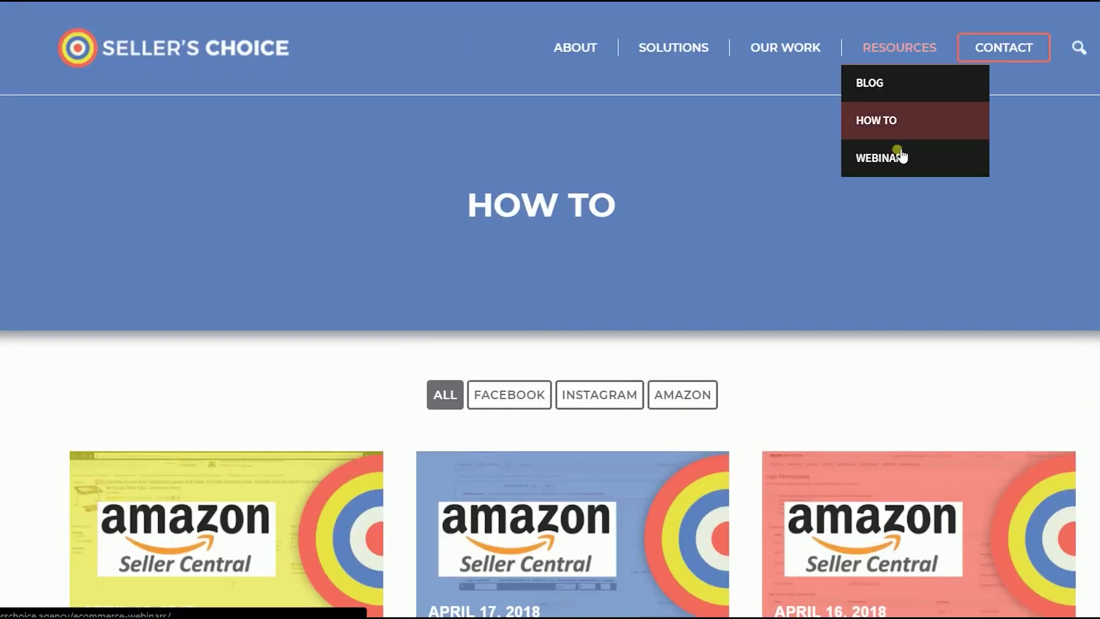
Step: Visit the Webinars page, then go back to the How To page
click(894, 157)
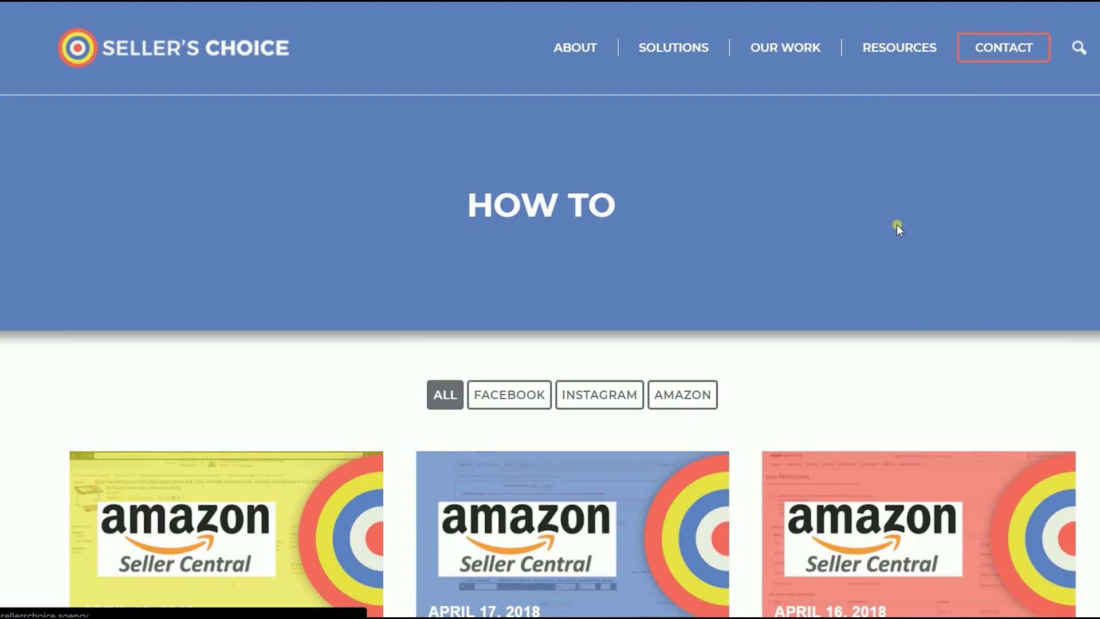
scroll(898, 228, down, 5)
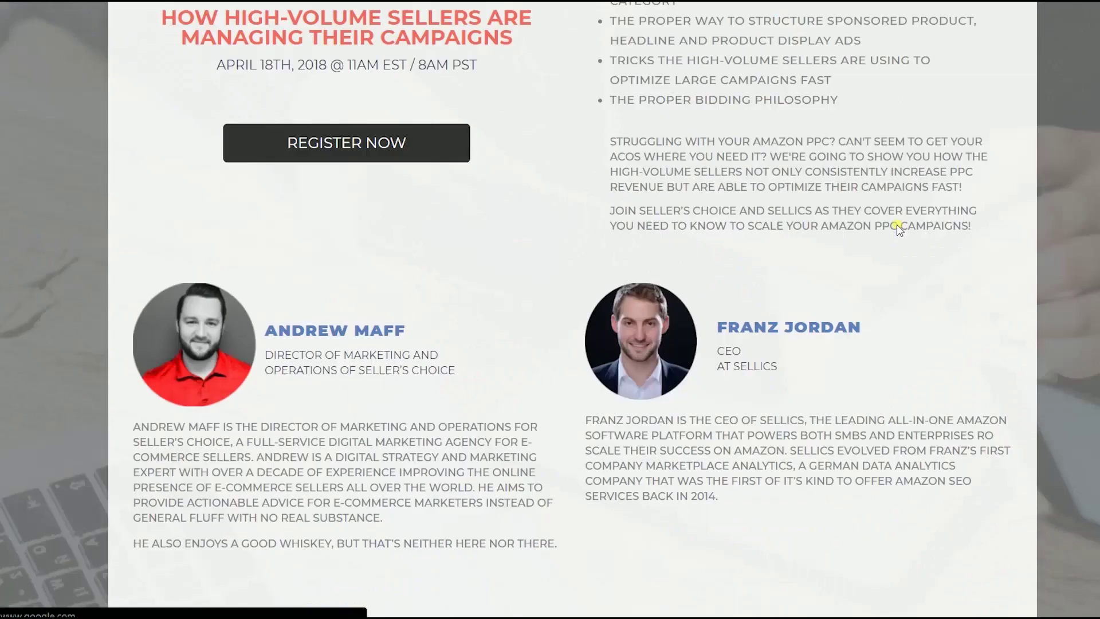
scroll(897, 228, up, 5)
key(alt+Left)
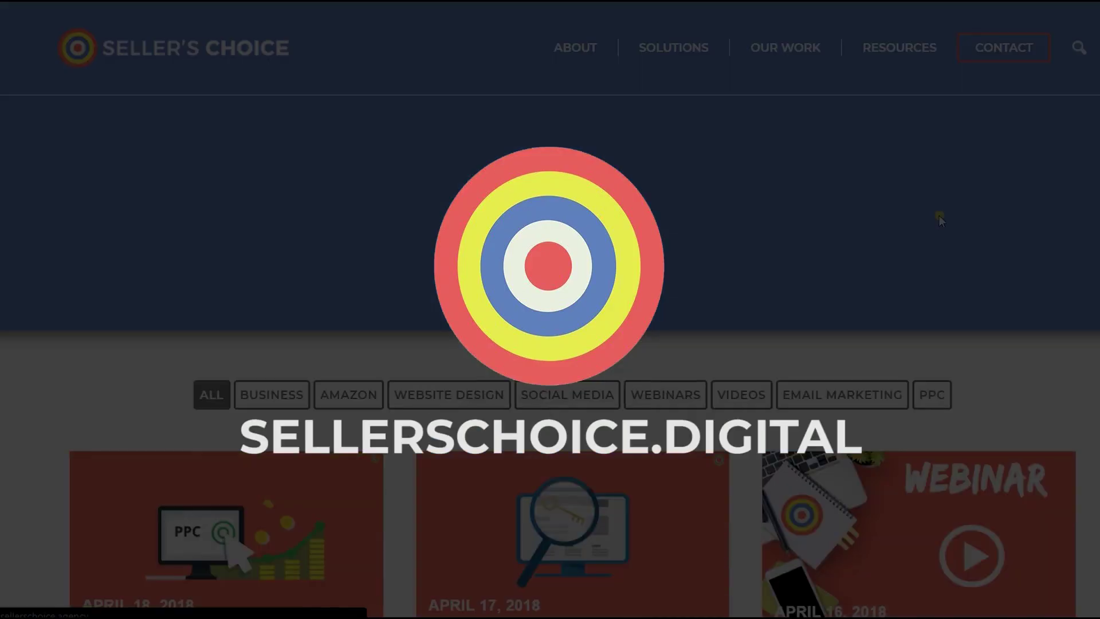
scroll(939, 219, down, 3)
scroll(940, 220, down, 2)
scroll(940, 219, down, 3)
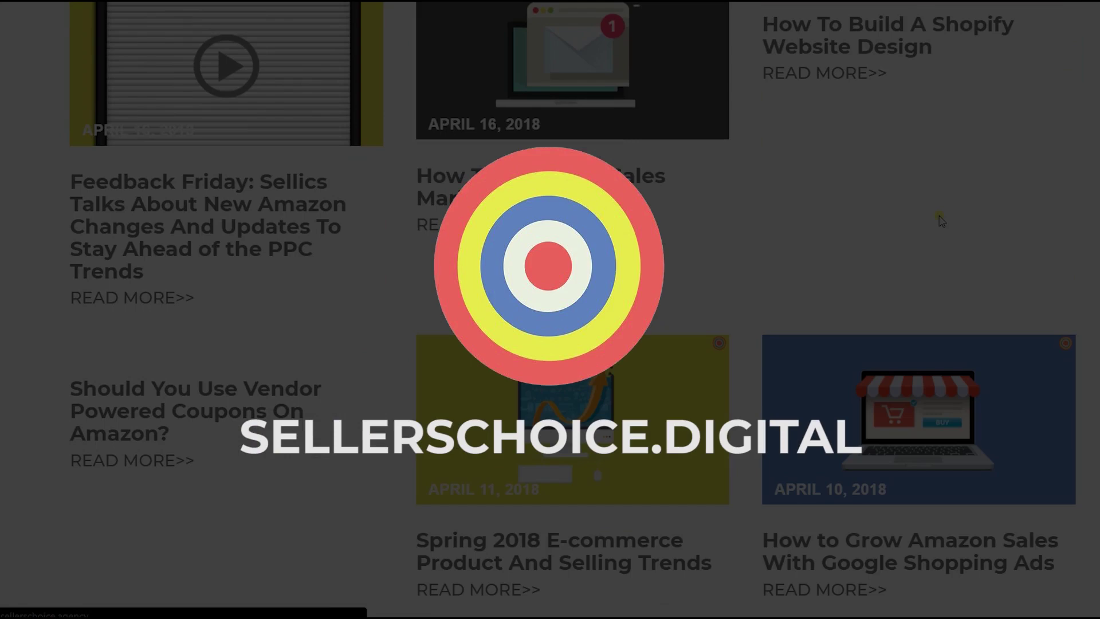
scroll(940, 220, up, 7)
scroll(939, 220, up, 3)
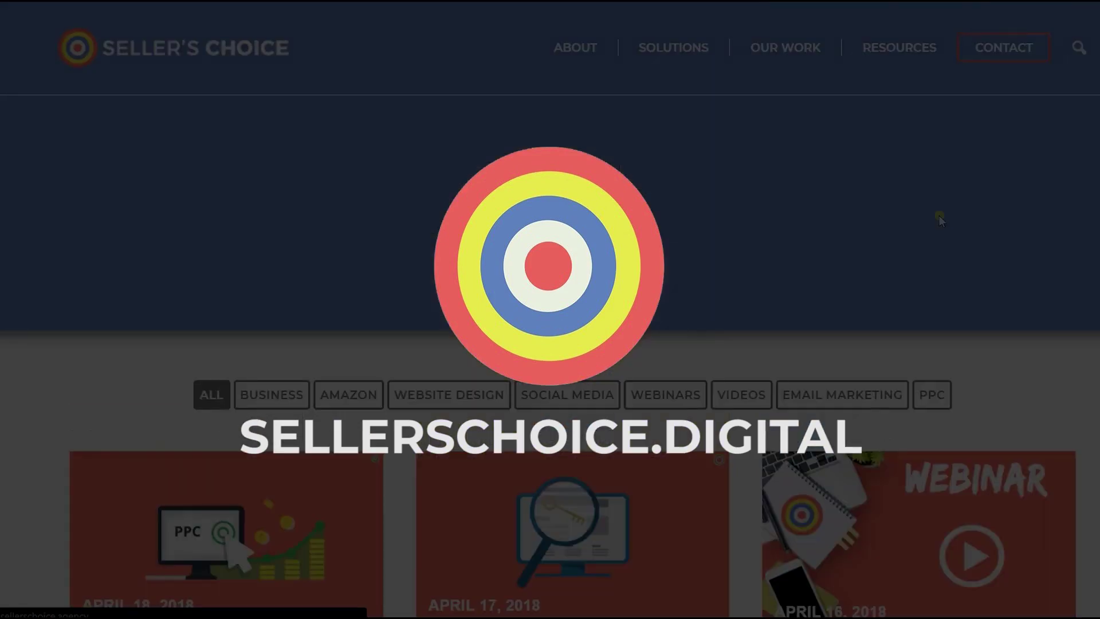